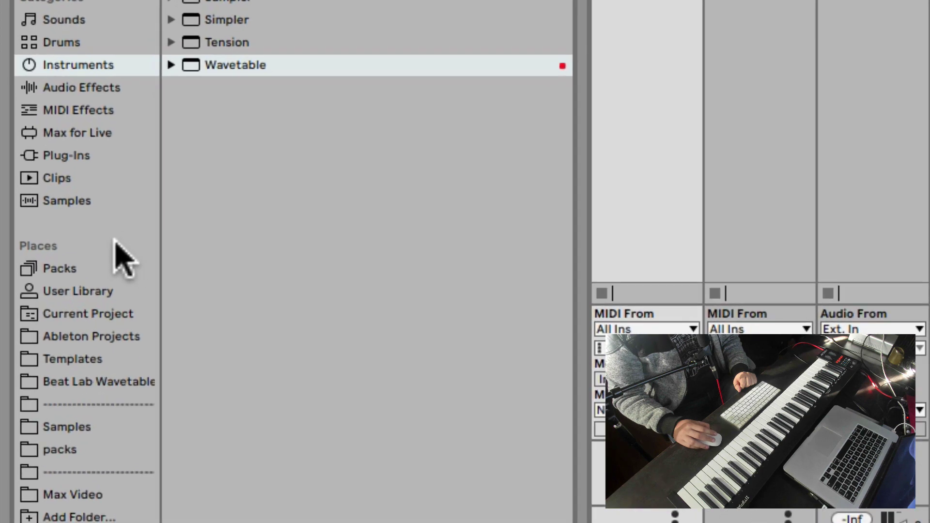
Load Pitch Hack.amxd from Creative Extensions > Audio Effects onto MIDI track 1
{"action": "left_click", "coordinate": [23, 242]}
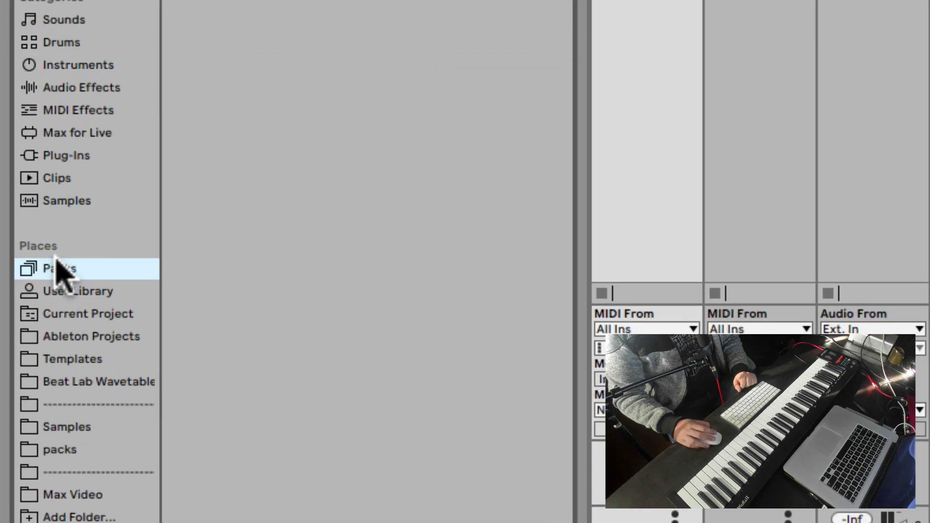
{"action": "left_click", "coordinate": [227, 183]}
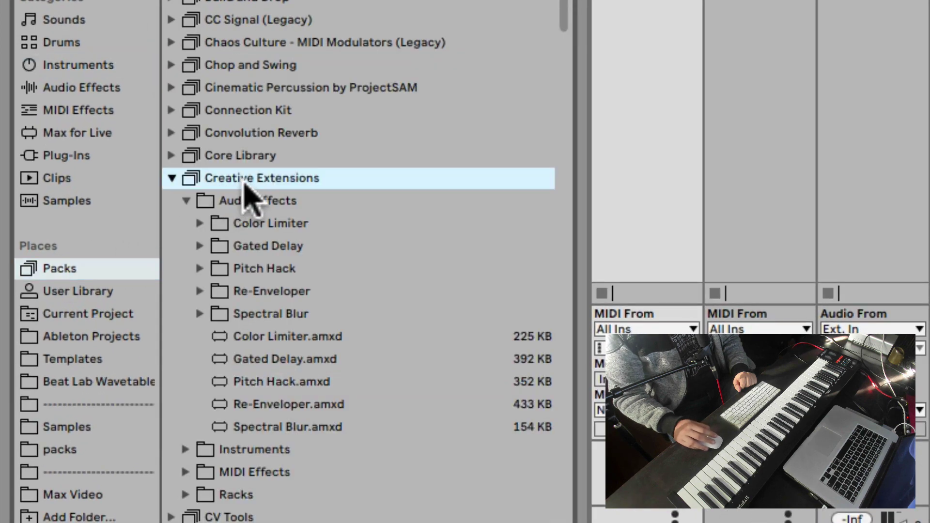
{"action": "left_click", "coordinate": [187, 201]}
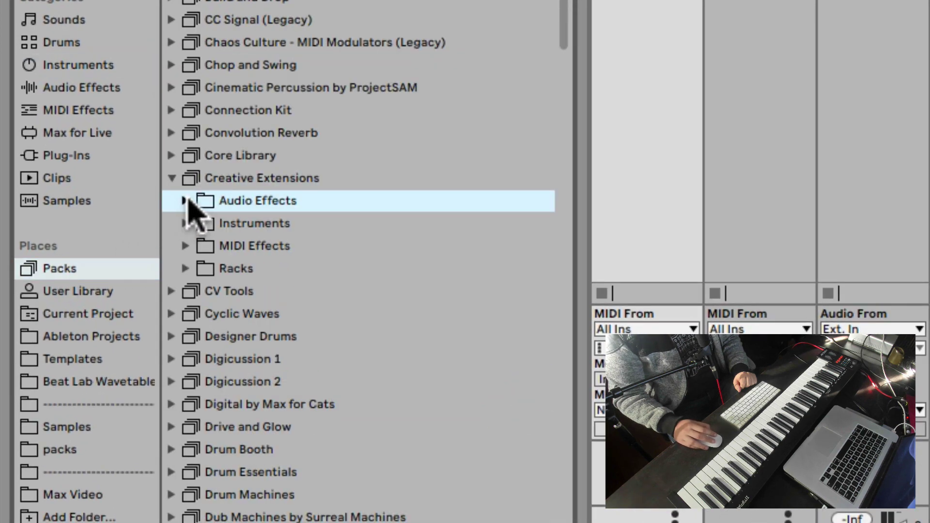
{"action": "left_click", "coordinate": [172, 178]}
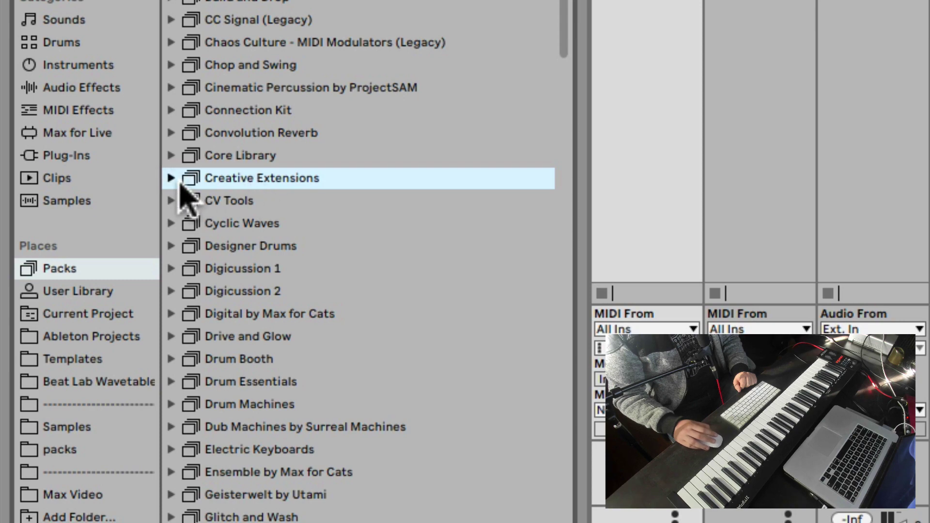
{"action": "left_click", "coordinate": [178, 181]}
{"action": "left_click", "coordinate": [187, 202]}
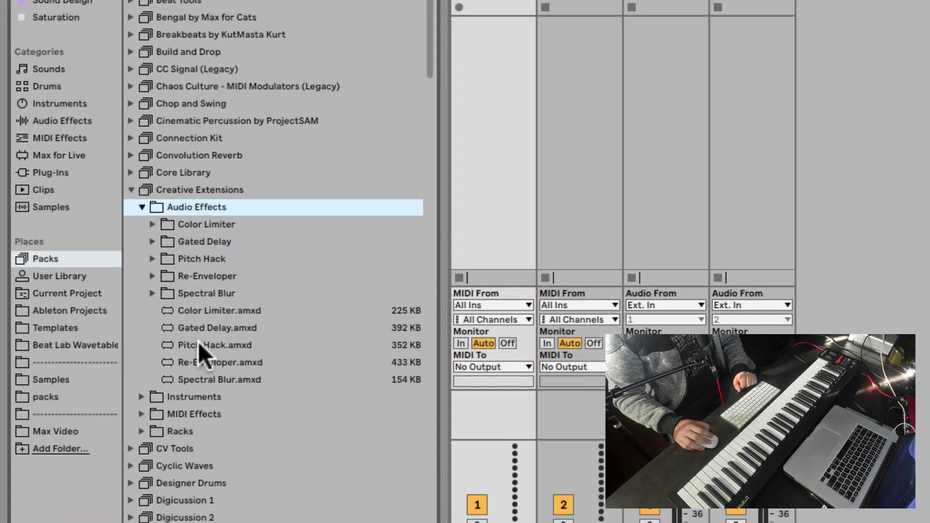
{"action": "left_click_drag", "start_coordinate": [109, 290], "coordinate": [177, 254]}
{"action": "left_click_drag", "start_coordinate": [265, 169], "coordinate": [265, 165]}
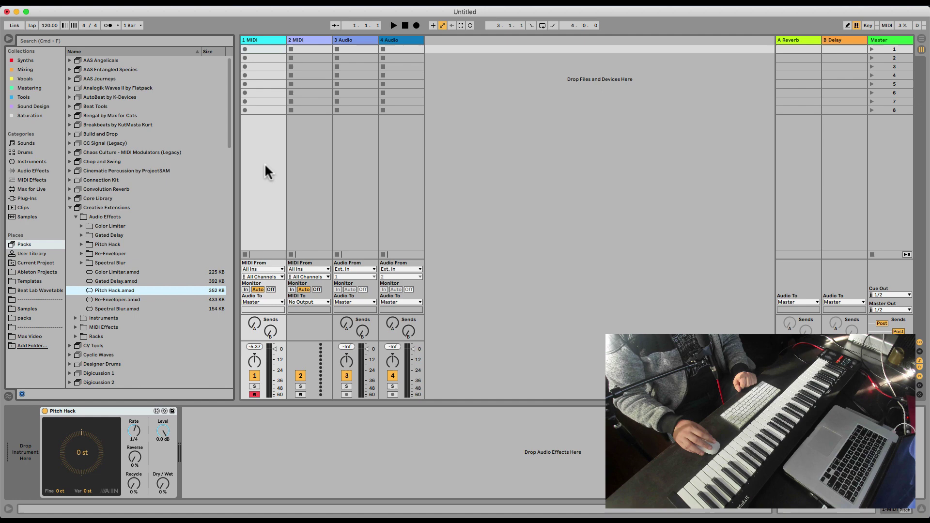
Add the Wavetable instrument to track 1's device chain ahead of Pitch Hack
{"action": "left_click", "coordinate": [33, 160]}
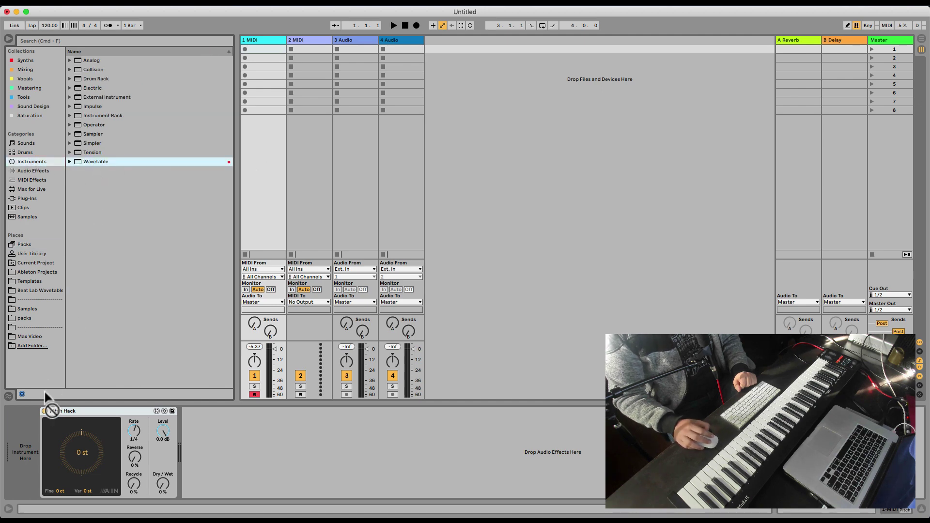
{"action": "left_click_drag", "start_coordinate": [45, 389], "coordinate": [30, 428]}
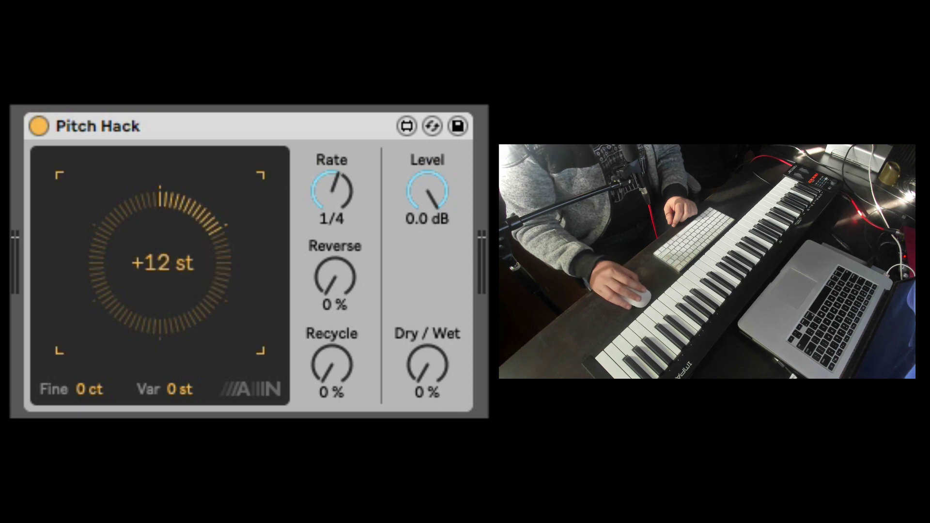
Raise Pitch Hack's Dry/Wet to 51% and audition Rate divisions, ending at 1/4
{"action": "left_click_drag", "start_coordinate": [435, 357], "coordinate": [435, 352]}
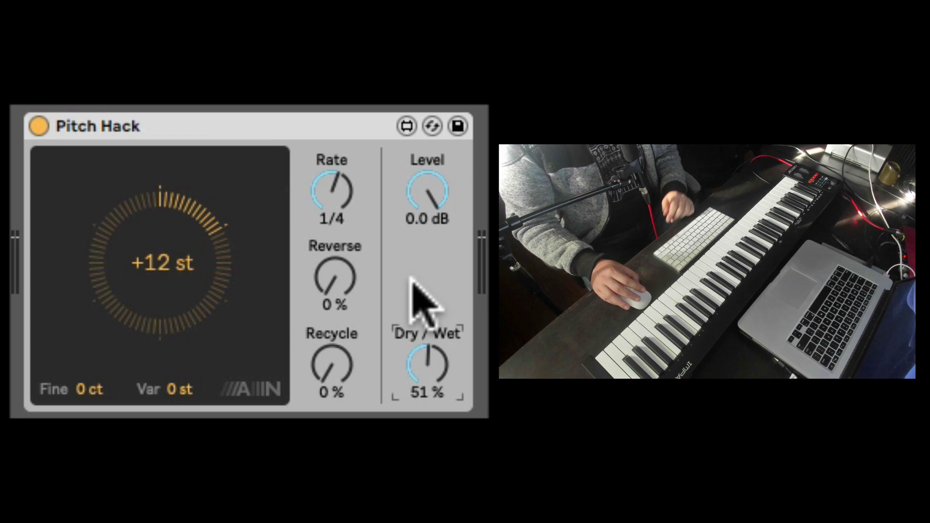
{"action": "left_click", "coordinate": [332, 191]}
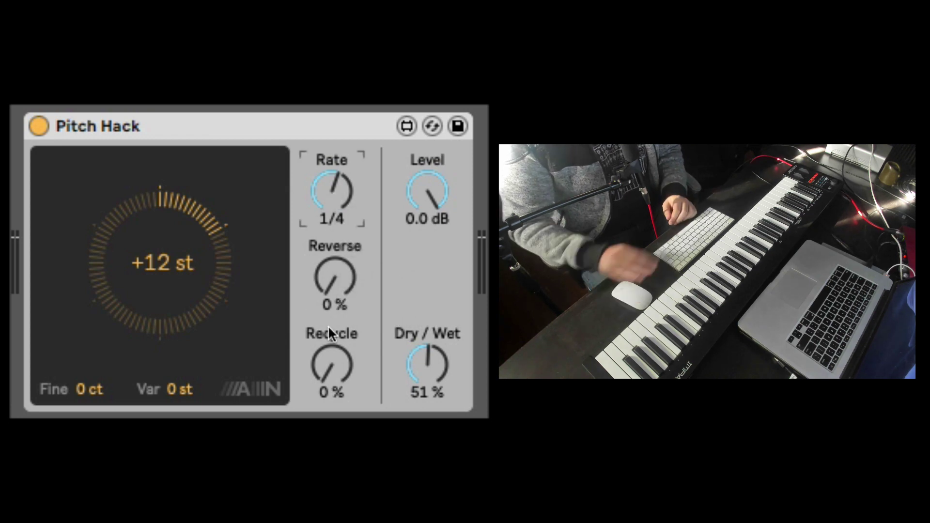
{"action": "key", "text": "Down"}
{"action": "key", "text": "Down"}
{"action": "key", "text": "Down"}
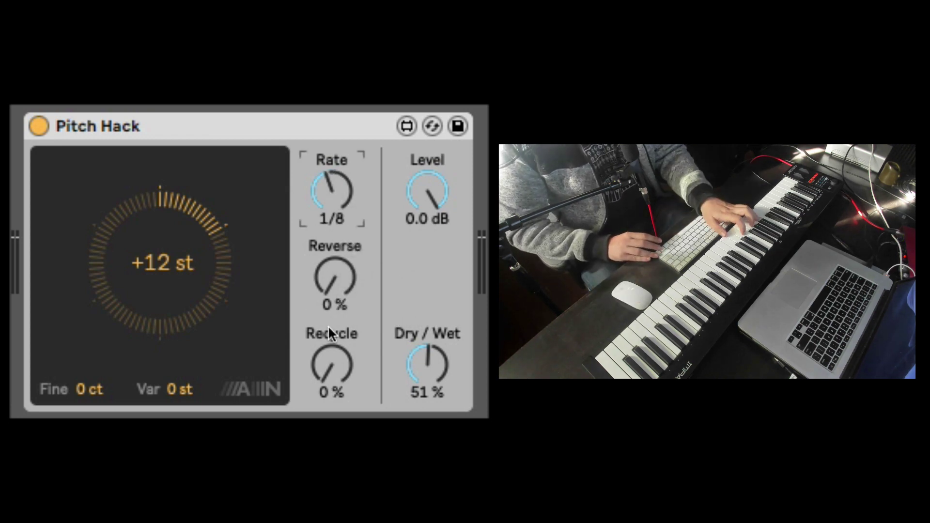
{"action": "key", "text": "Up"}
{"action": "key", "text": "Up"}
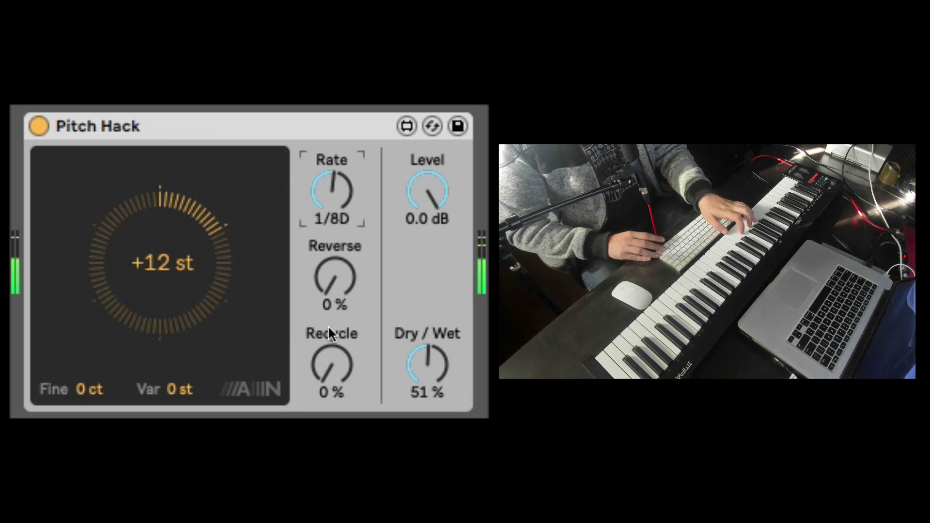
{"action": "key", "text": "Up"}
{"action": "key", "text": "Up"}
{"action": "key", "text": "Up"}
{"action": "key", "text": "Up"}
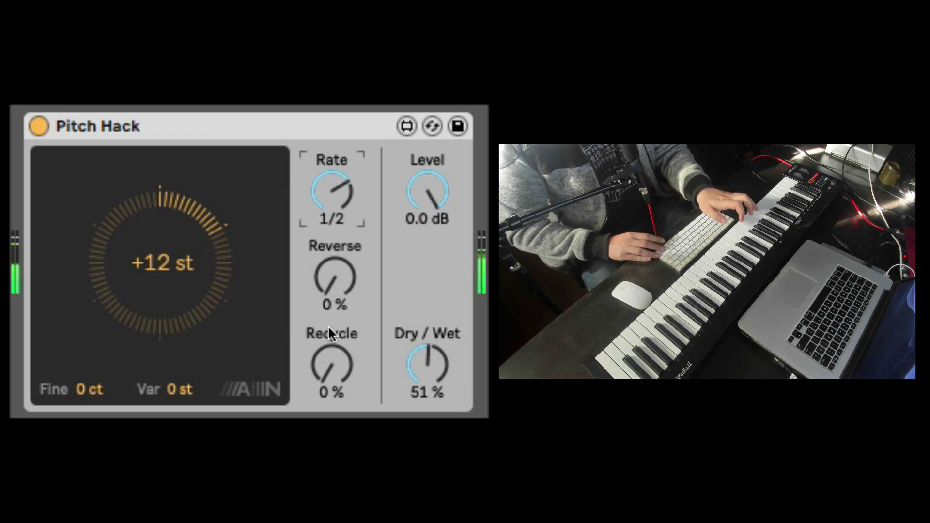
{"action": "key", "text": "Up"}
{"action": "key", "text": "Up"}
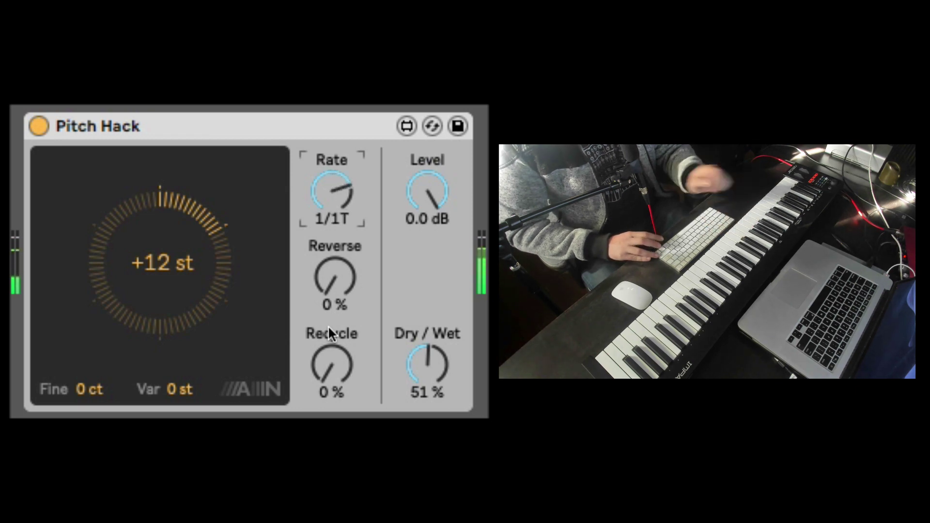
{"action": "key", "text": "Down"}
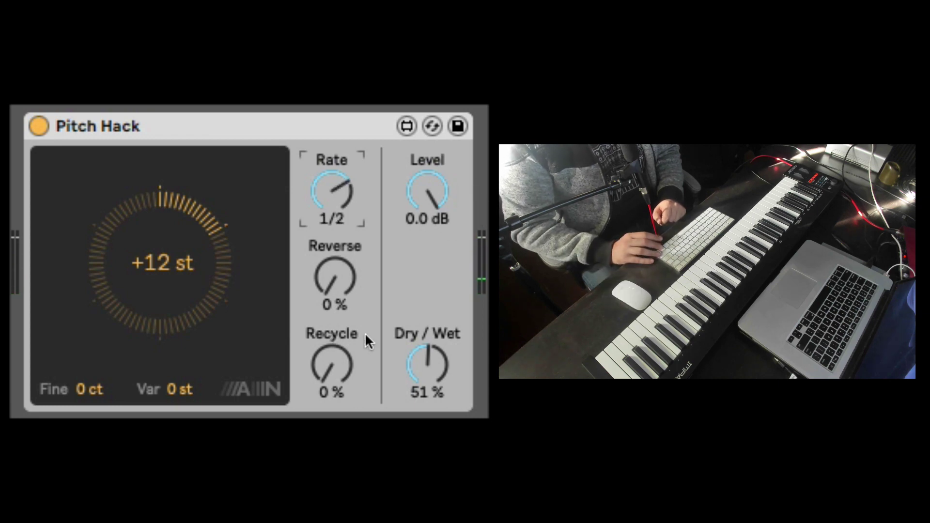
{"action": "key", "text": "Down"}
{"action": "key", "text": "Down"}
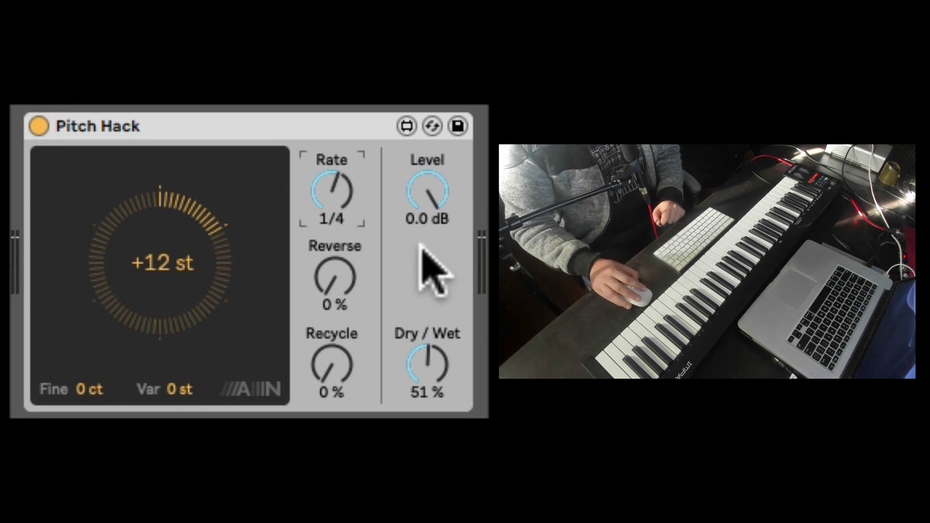
Tune Pitch Hack's Reverse knob to 65% and Recycle feedback to 60% while auditioning playback
{"action": "left_click", "coordinate": [347, 262]}
{"action": "left_click_drag", "start_coordinate": [344, 276], "coordinate": [345, 275]}
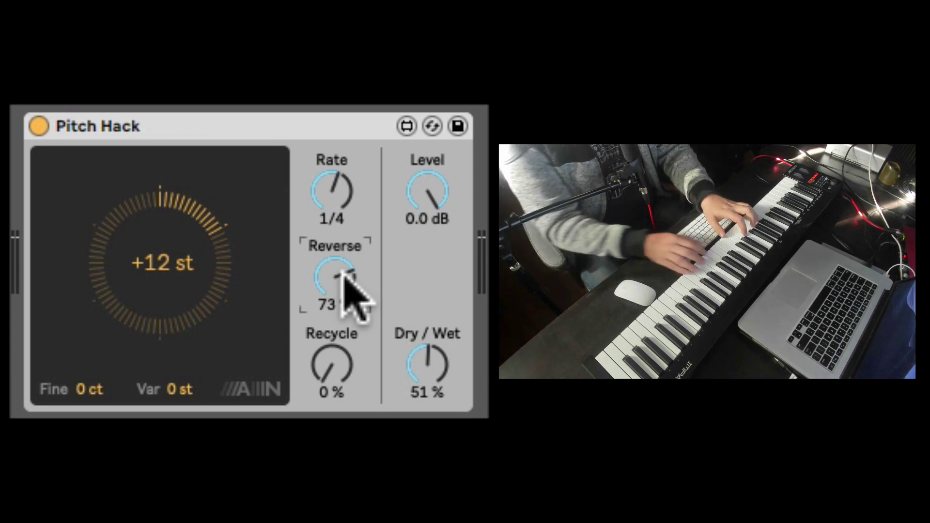
{"action": "key", "text": "space"}
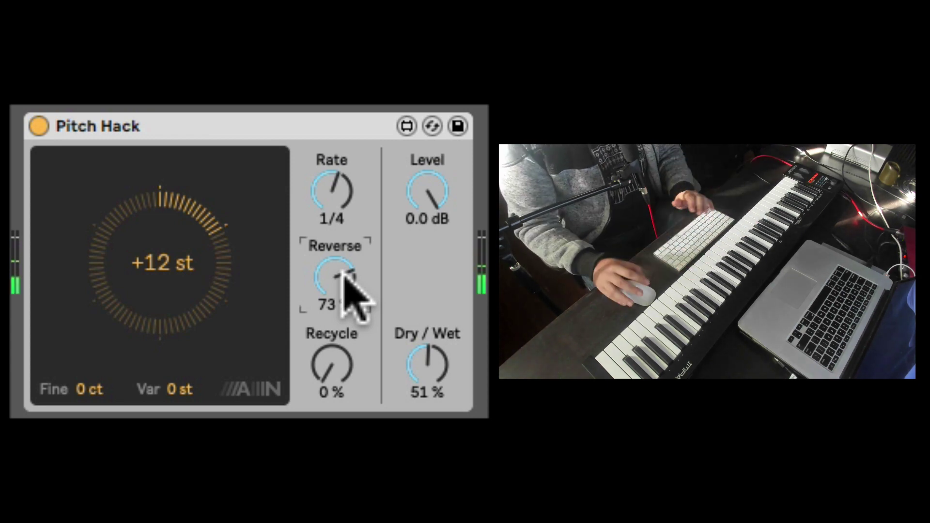
{"action": "left_click_drag", "start_coordinate": [345, 275], "coordinate": [344, 298]}
{"action": "left_click_drag", "start_coordinate": [347, 353], "coordinate": [347, 335]}
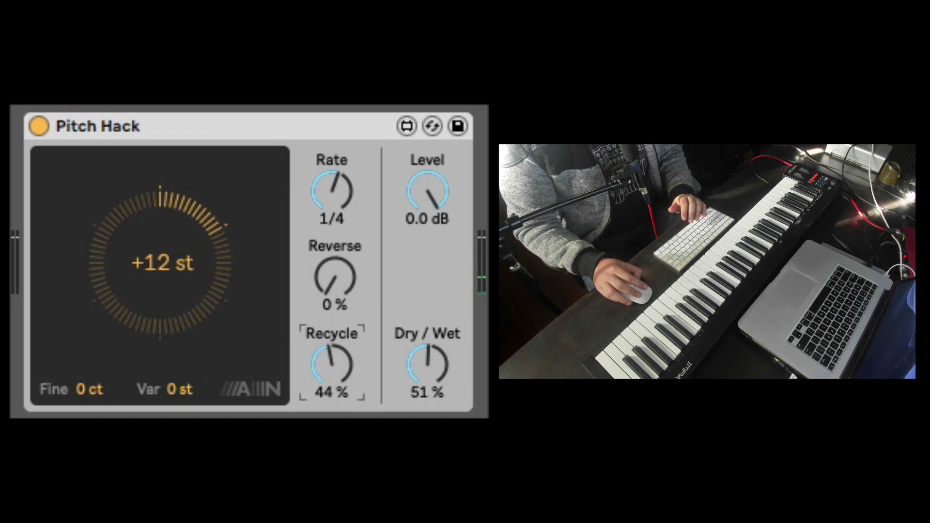
{"action": "left_click_drag", "start_coordinate": [342, 381], "coordinate": [342, 379]}
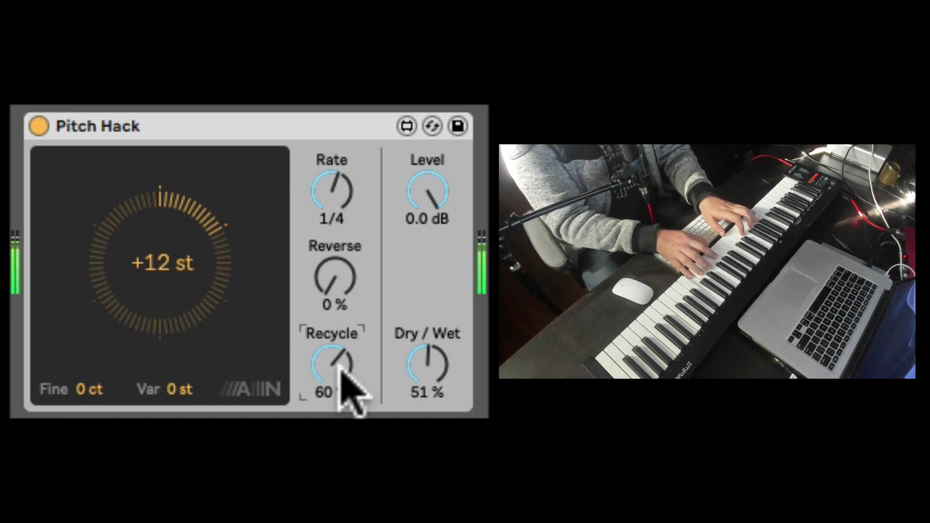
{"action": "left_click_drag", "start_coordinate": [345, 287], "coordinate": [345, 284]}
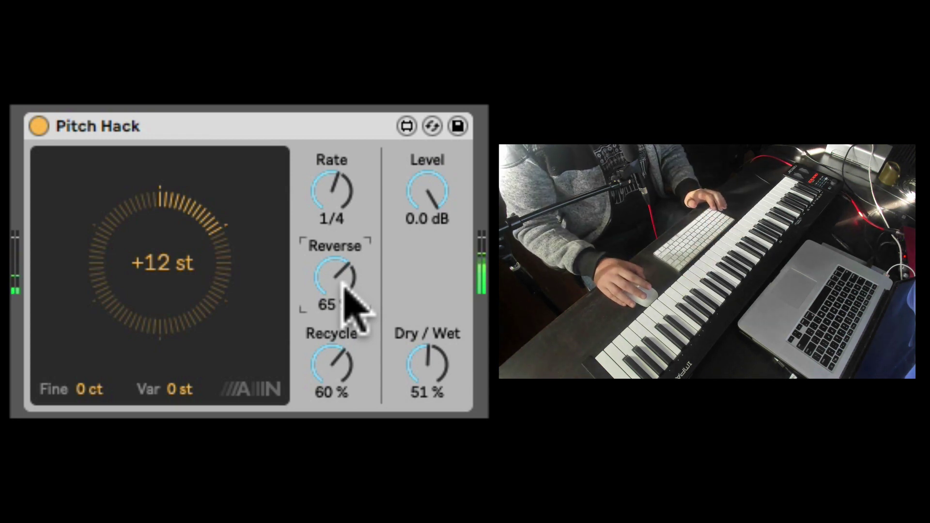
Reset Pitch Hack's Fine tuning to 0 ct and select the Var value
{"action": "left_click", "coordinate": [93, 386]}
{"action": "key", "text": "Delete"}
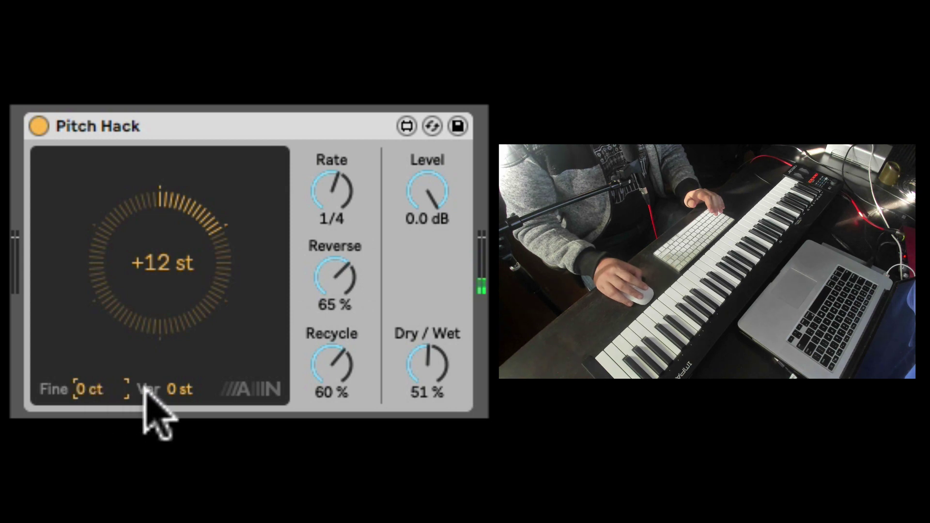
{"action": "left_click", "coordinate": [178, 388]}
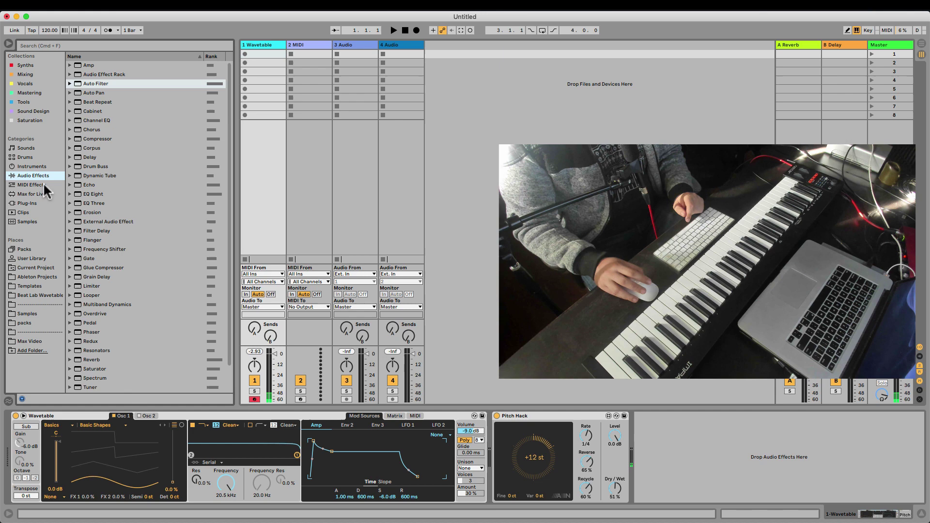
Add Reverb after Pitch Hack, then bypass and re-enable both Pitch Hack and Reverb
{"action": "double_click", "coordinate": [108, 332]}
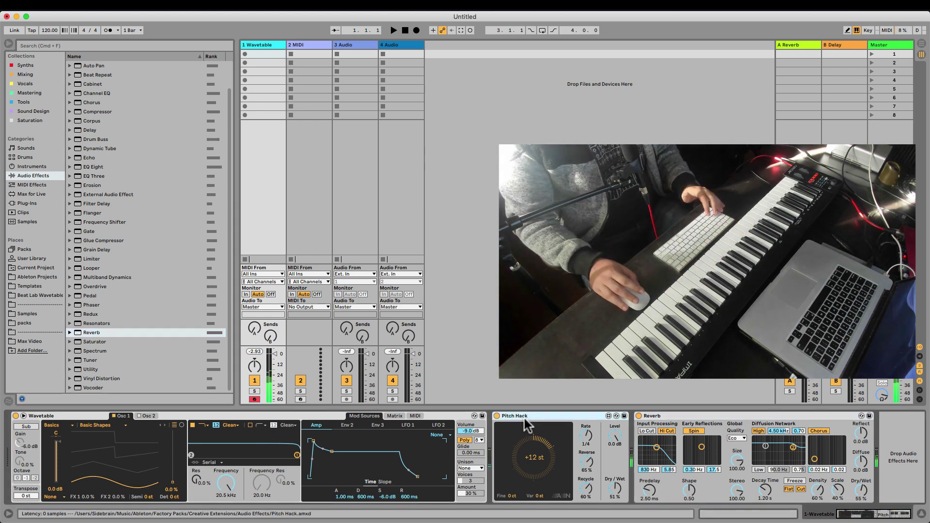
{"action": "left_click", "coordinate": [496, 415]}
{"action": "left_click", "coordinate": [638, 416]}
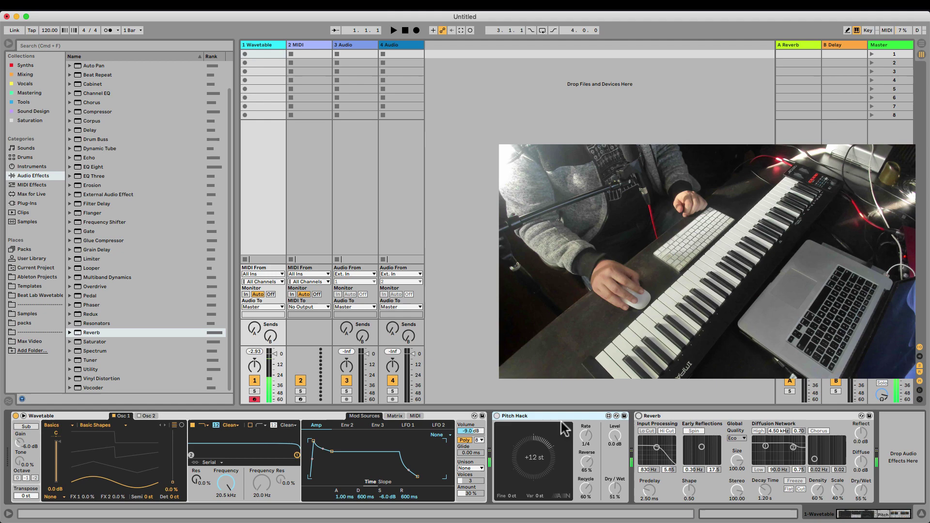
{"action": "left_click", "coordinate": [497, 416]}
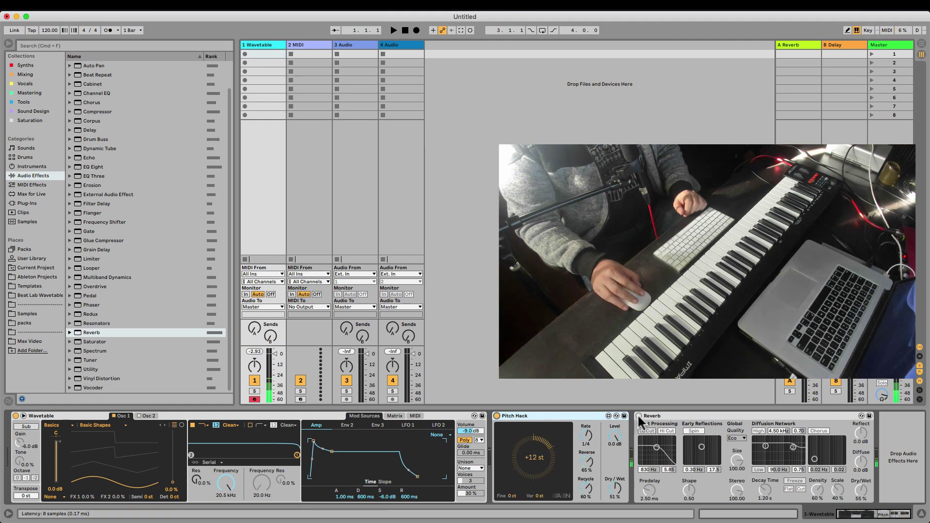
{"action": "left_click", "coordinate": [637, 415]}
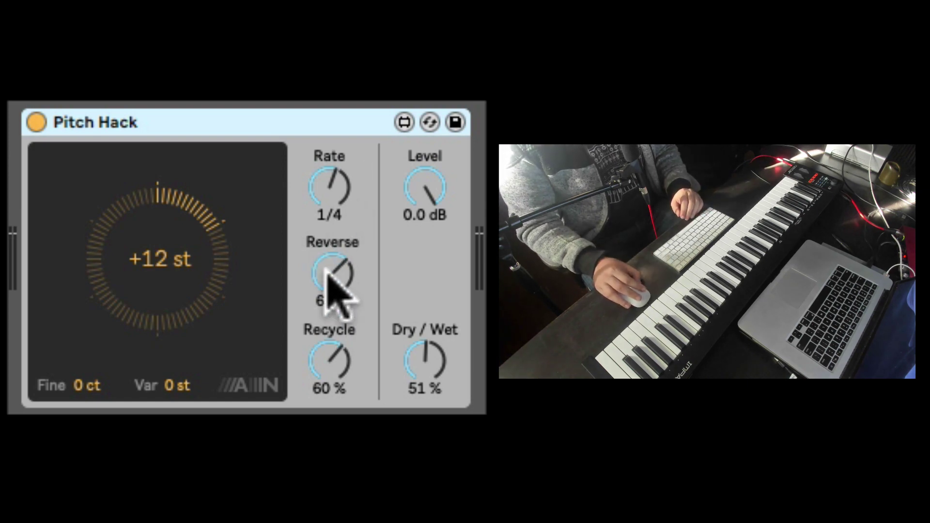
{"action": "left_click", "coordinate": [341, 271]}
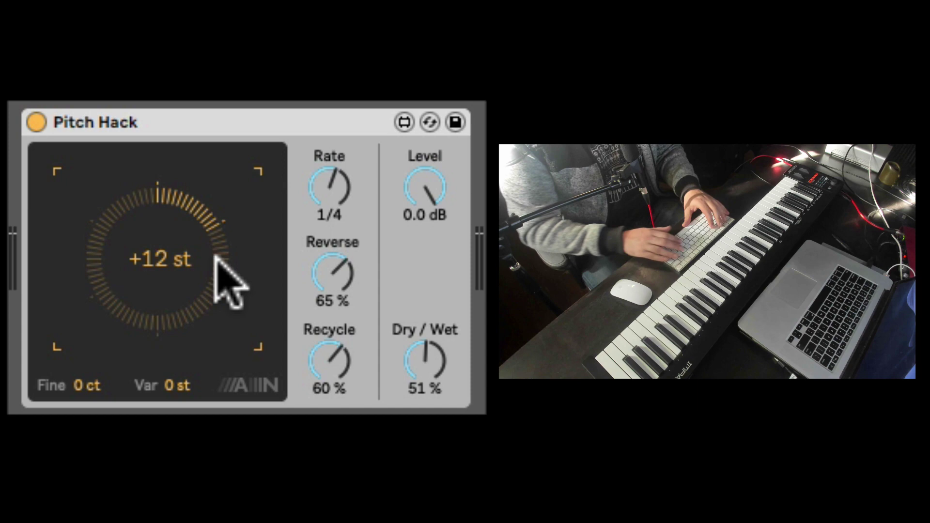
{"action": "type", "text": "-12"}
Confirm Pitch Hack's transposition at -12 st, an octave down
{"action": "key", "text": "Return"}
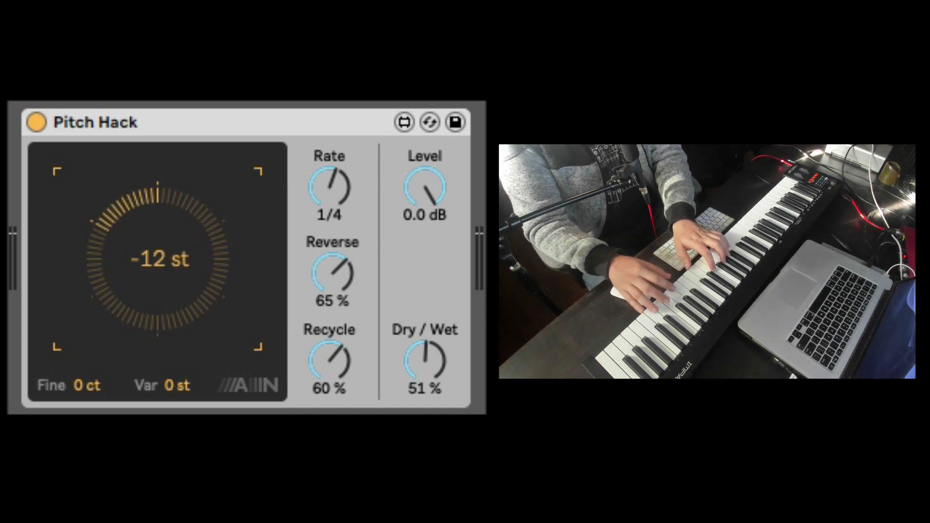